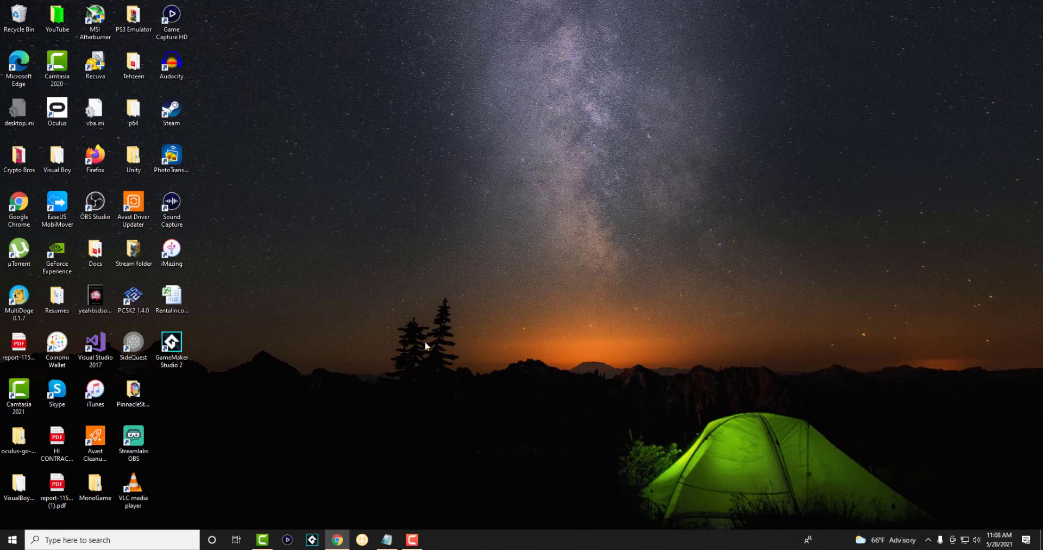
Step: Open the Windows Game Mode settings and turn Game Mode off
left_click(150, 534)
type("gam")
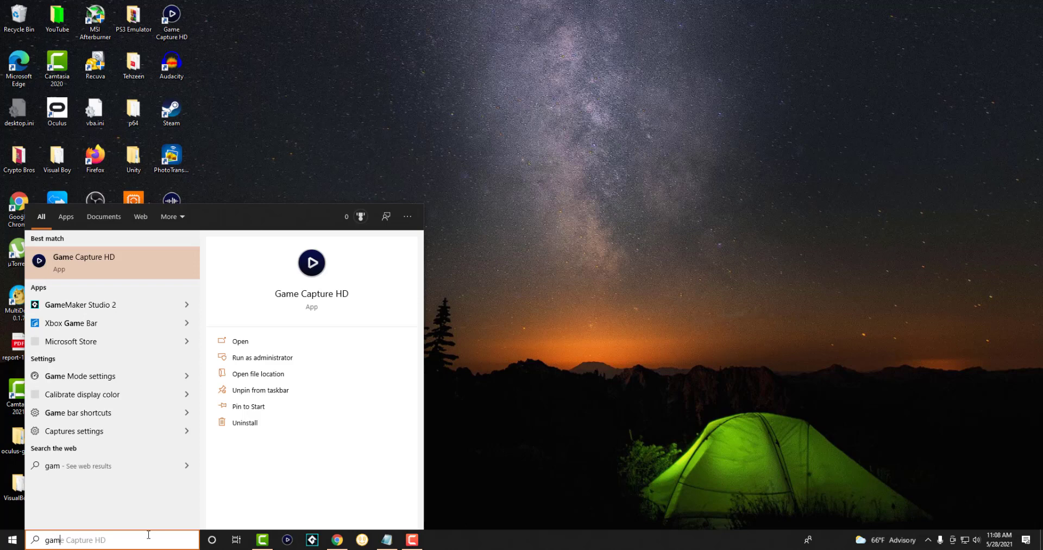
type("e mode")
key("Return")
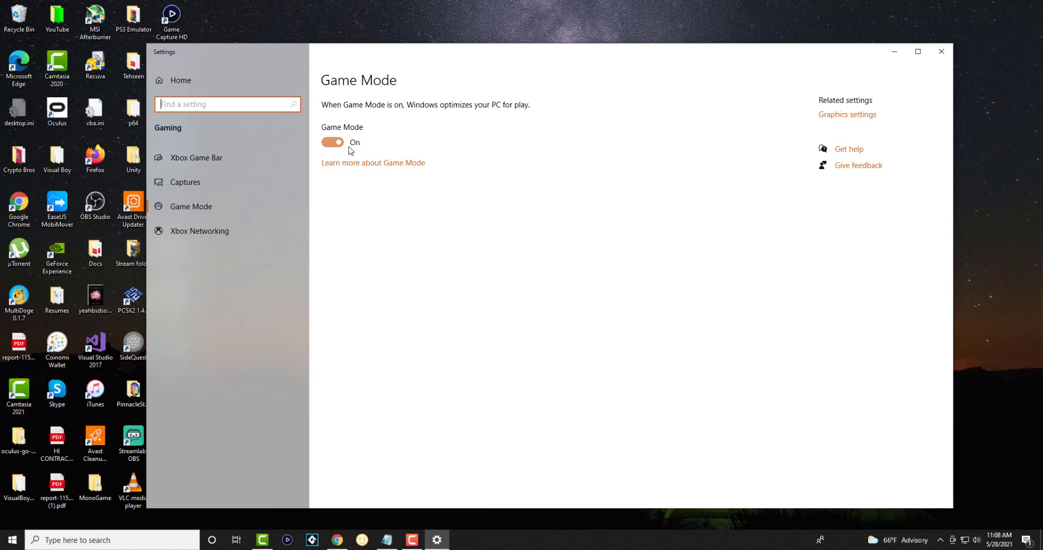
left_click(347, 145)
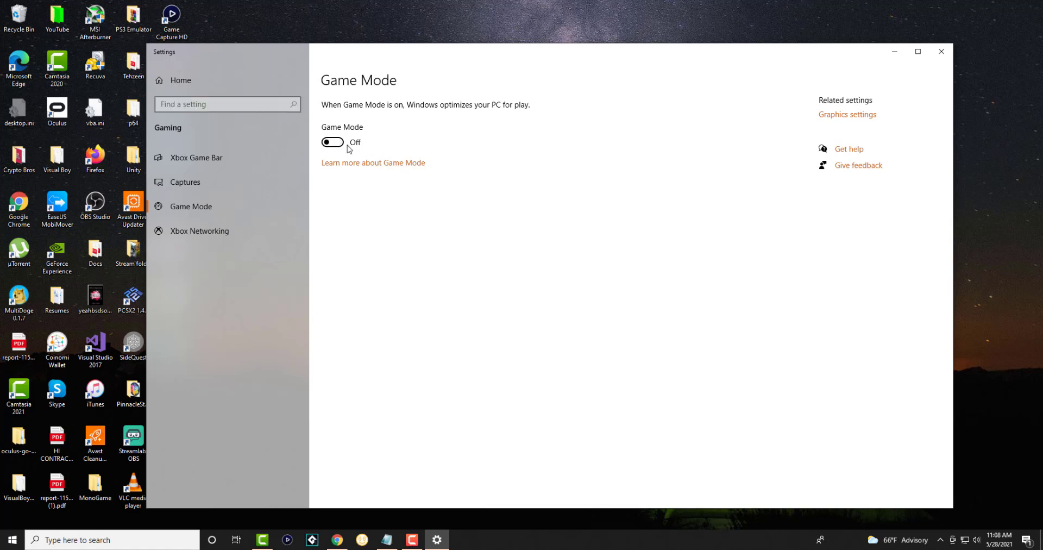
Step: Open Registry Editor and collapse the HKEY_LOCAL_MACHINE branch
left_click(155, 539)
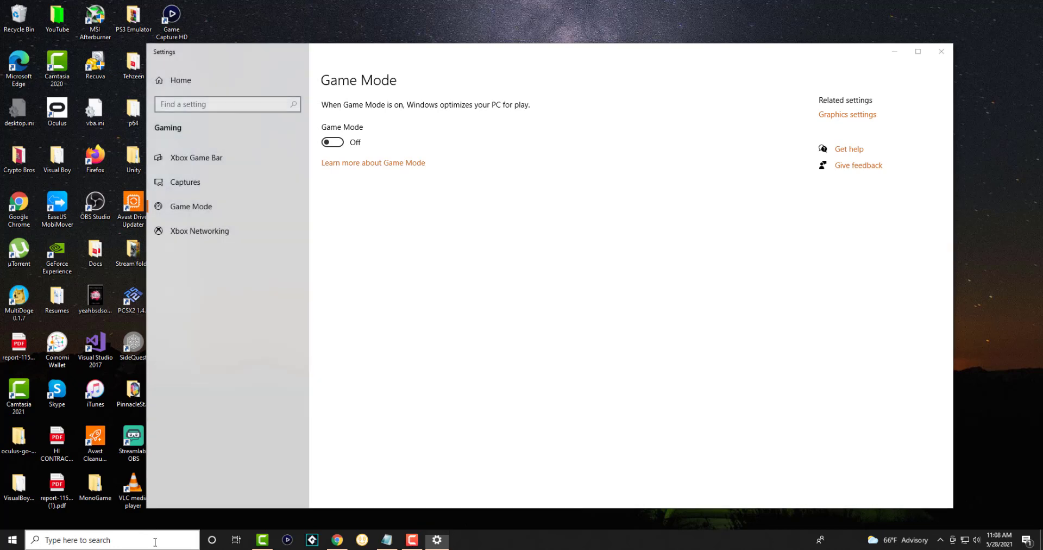
type("regi")
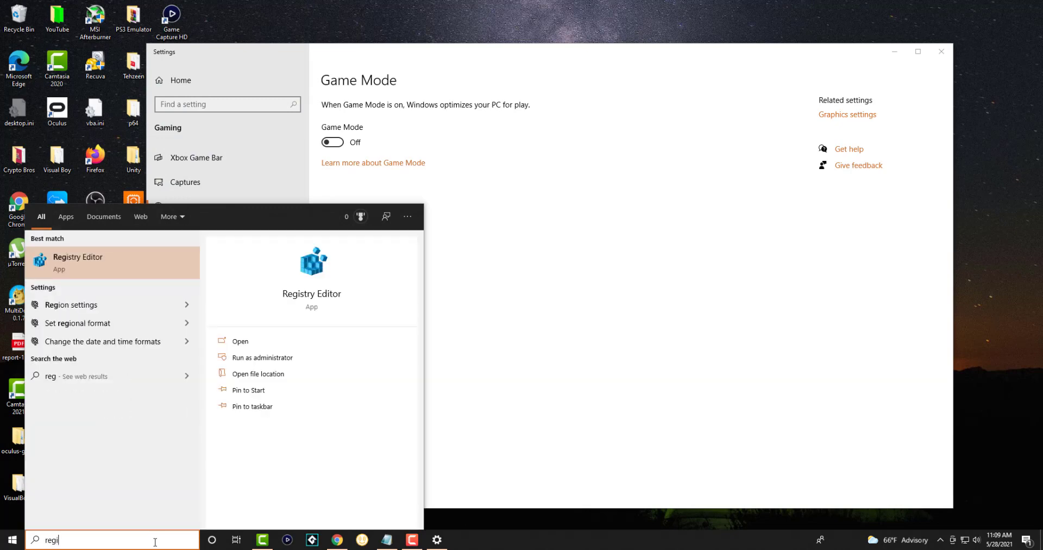
key("Return")
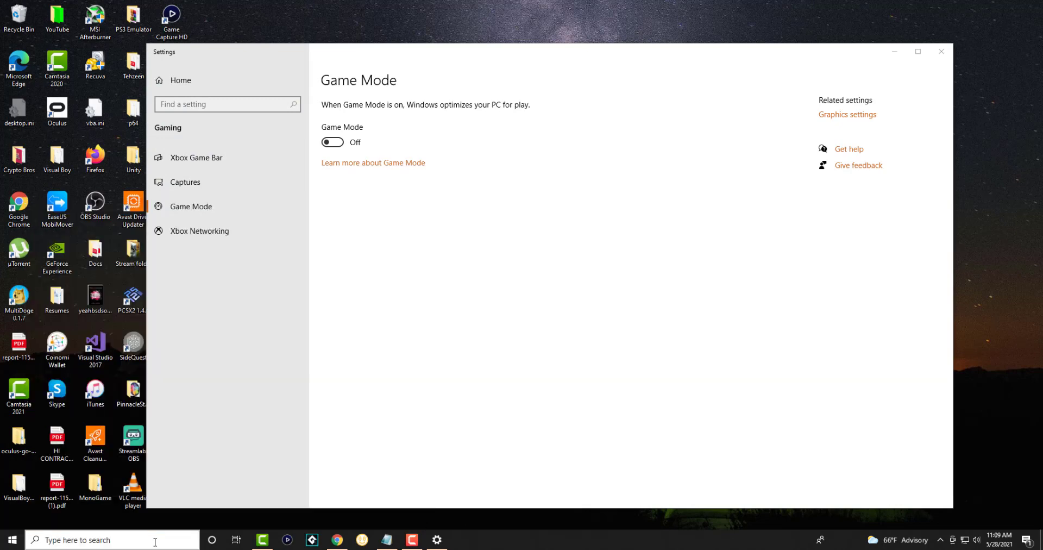
scroll(310, 291, "up", 5)
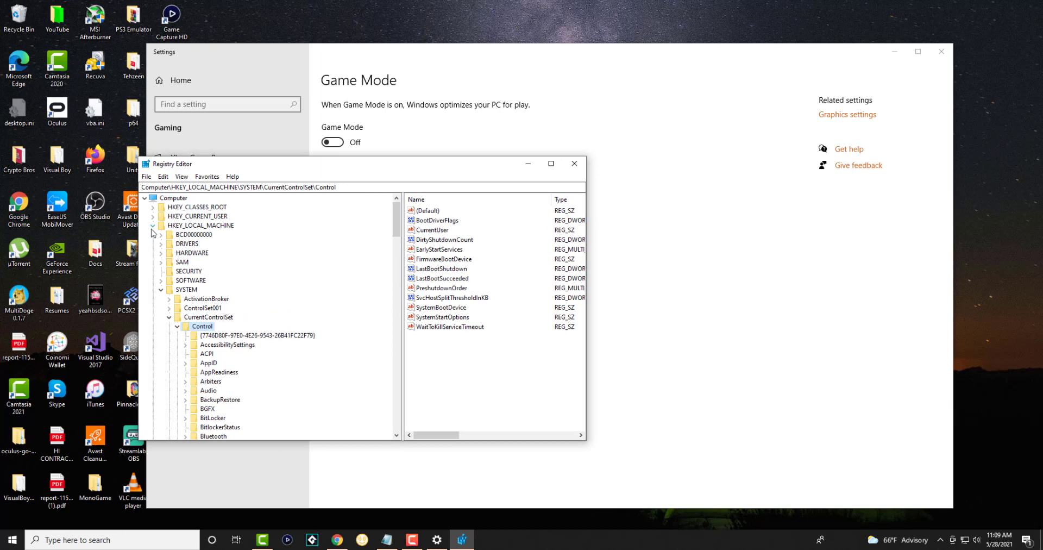
left_click(153, 225)
key("alt+Tab")
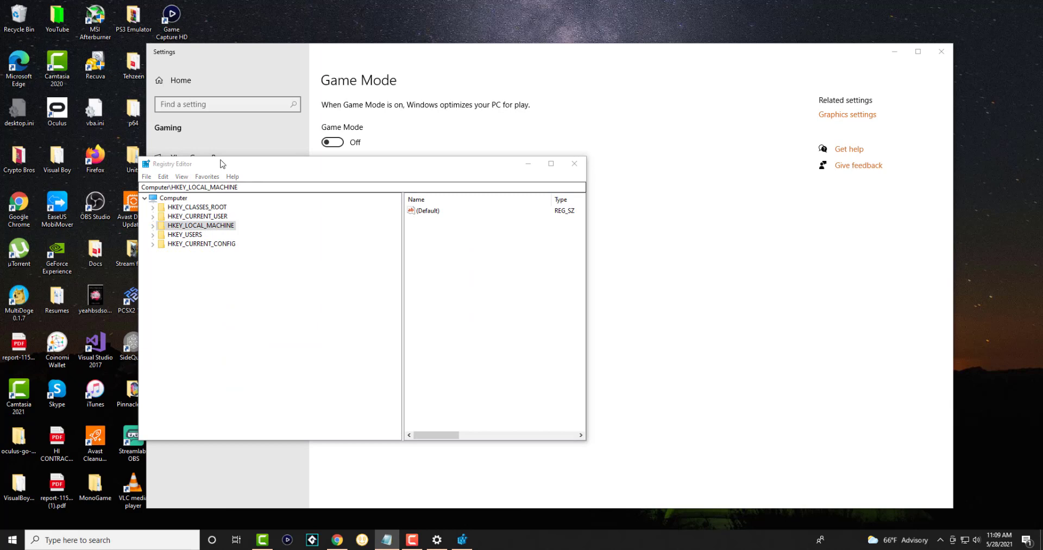
Step: Go to the registry key HKEY_CURRENT_USER\System\GameConfigStore
left_click(153, 217)
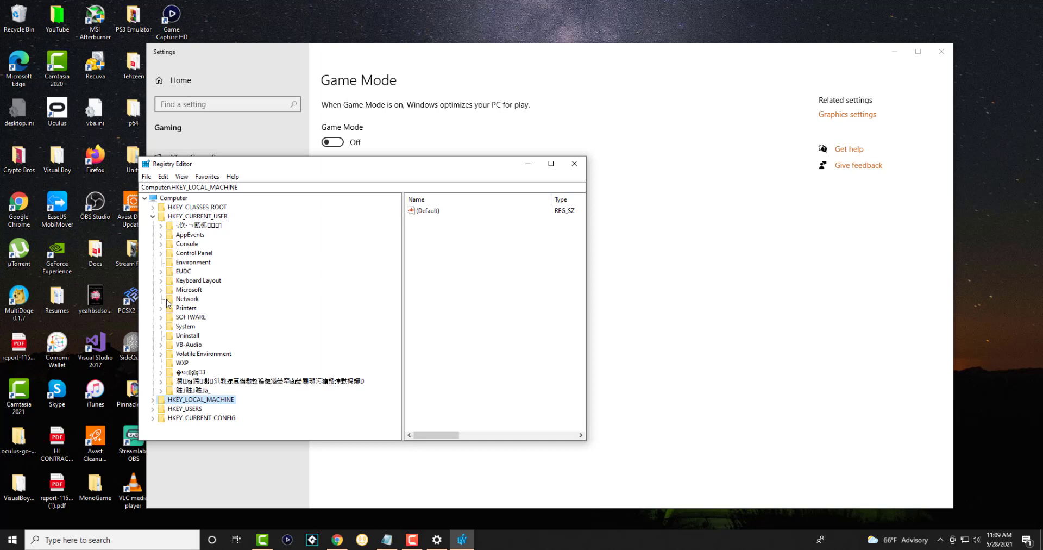
left_click(163, 328)
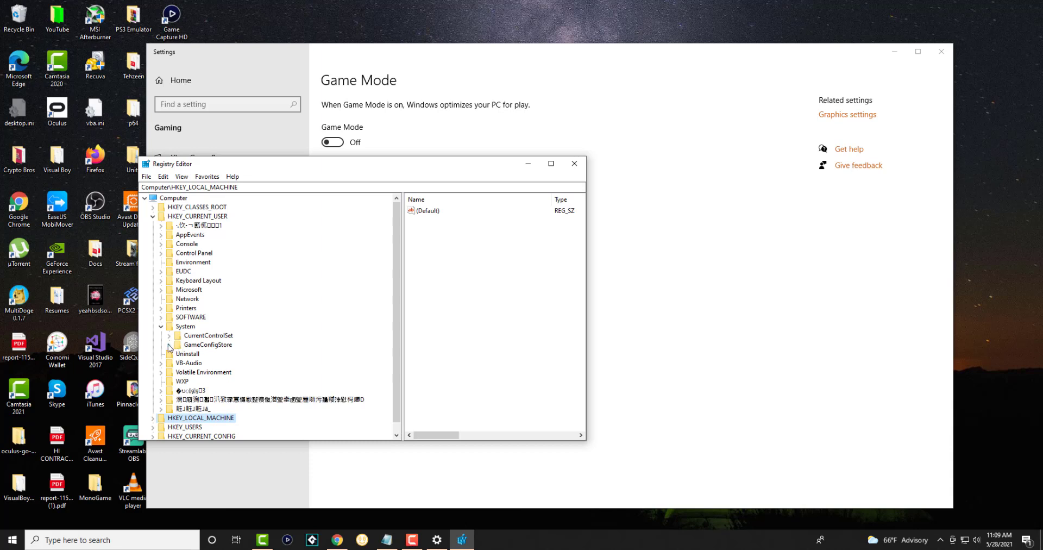
left_click(168, 345)
left_click(168, 345)
left_click(206, 344)
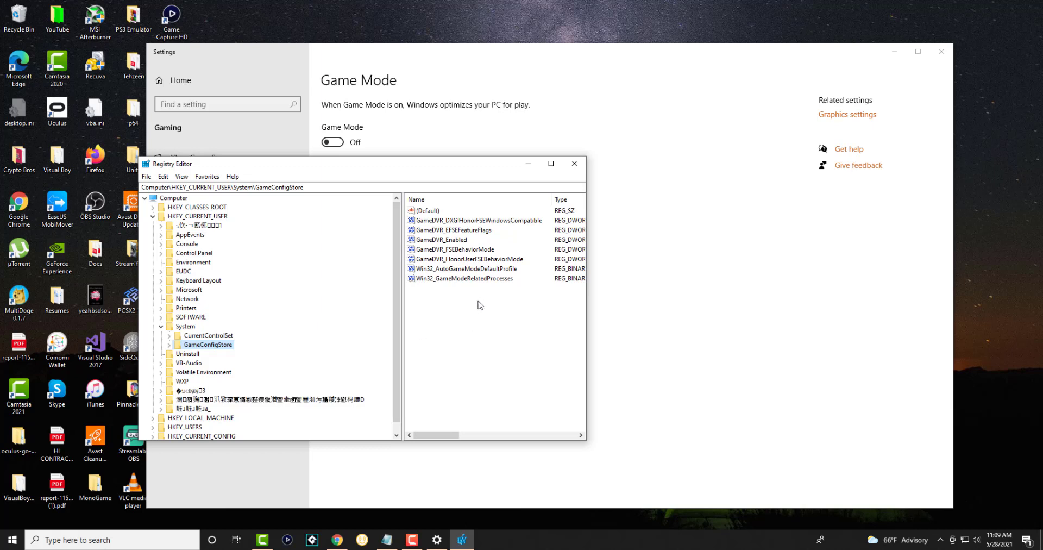
Step: Check the value data of GameDVR_Enabled and GameDVR_FSEBehaviorMode, closing each without changes
double_click(441, 240)
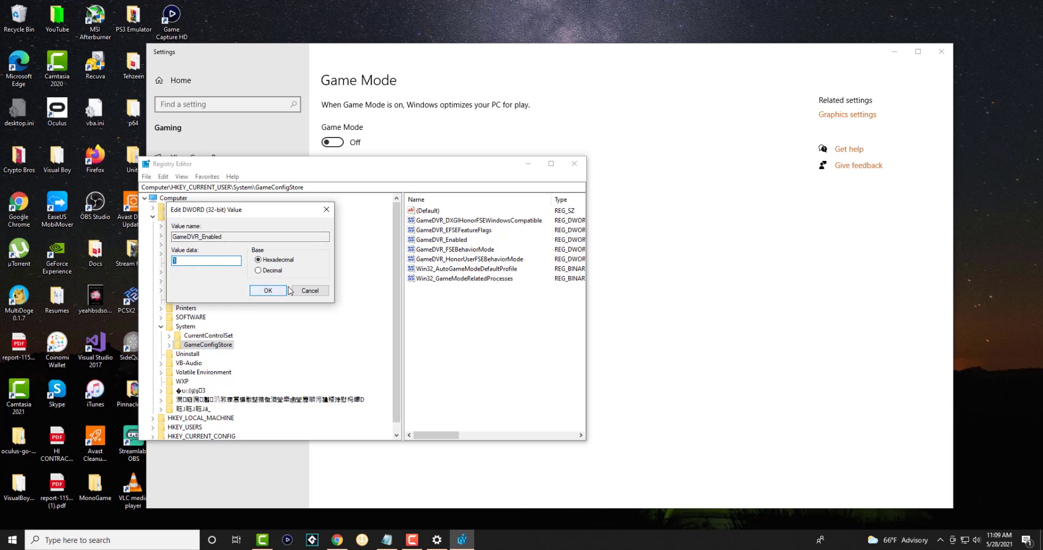
left_click(310, 291)
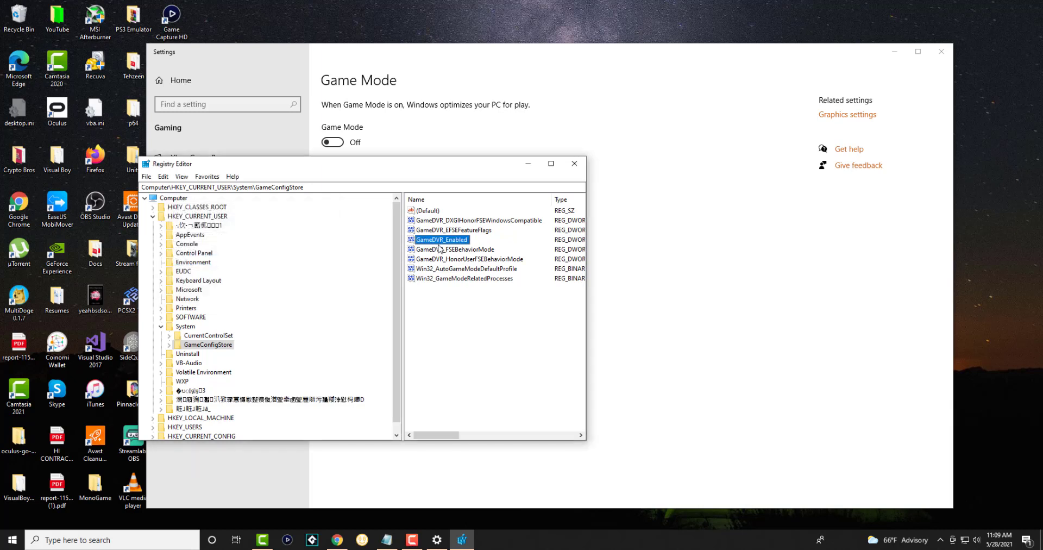
double_click(450, 250)
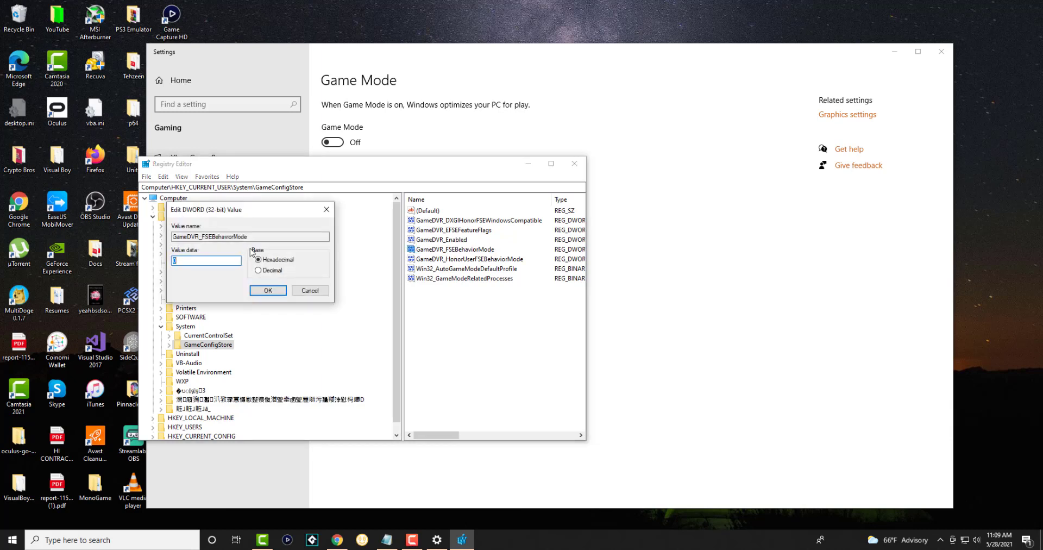
left_click(306, 291)
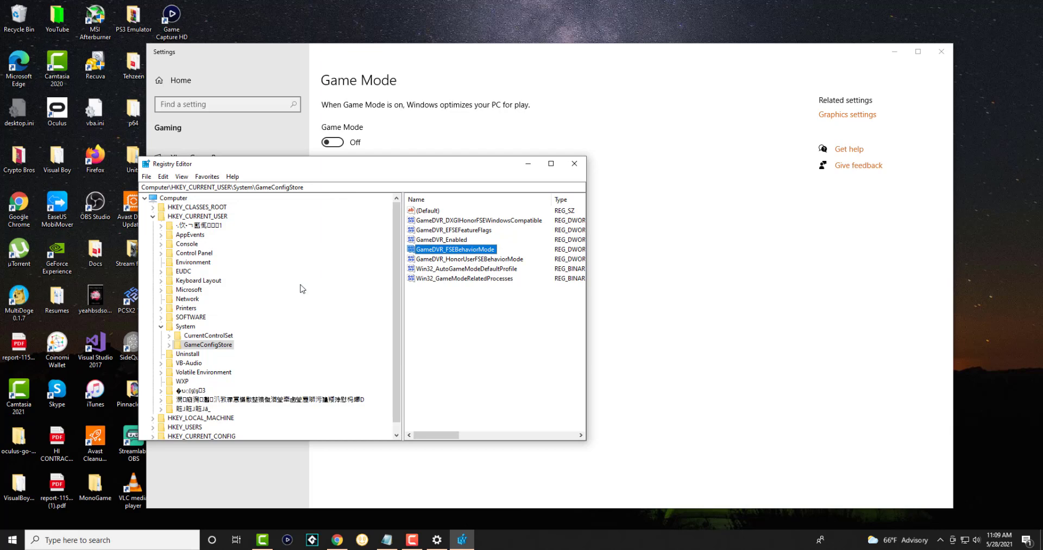
Step: Collapse HKEY_CURRENT_USER and expand the registry path HKEY_LOCAL_MACHINE\SOFTWARE\Microsoft
left_click(152, 216)
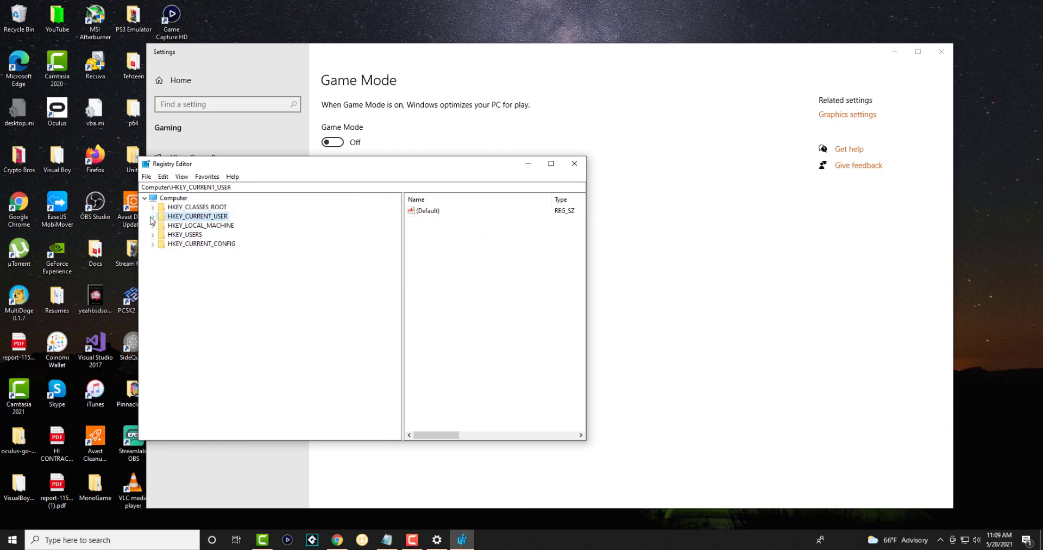
left_click(152, 225)
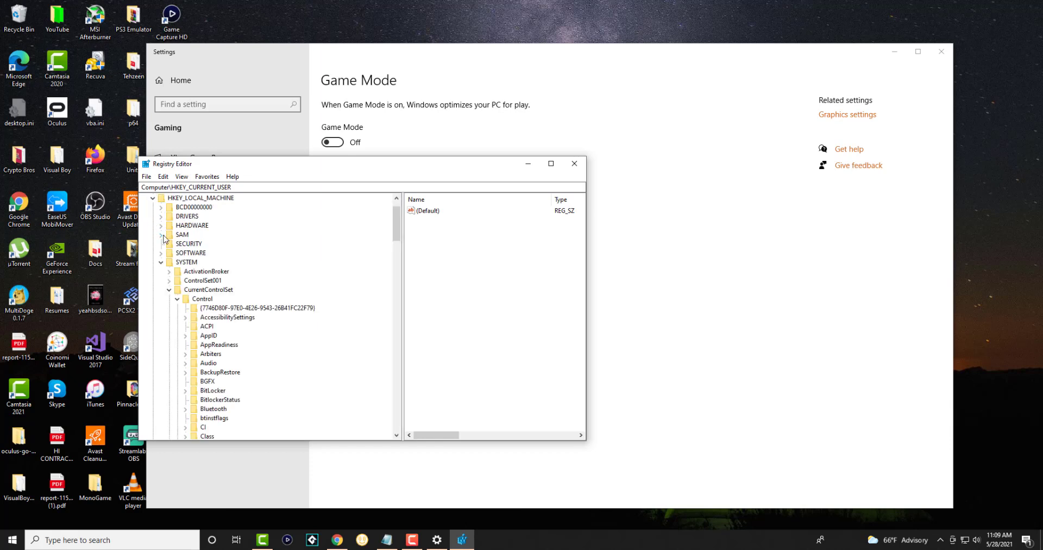
scroll(166, 255, "up", 2)
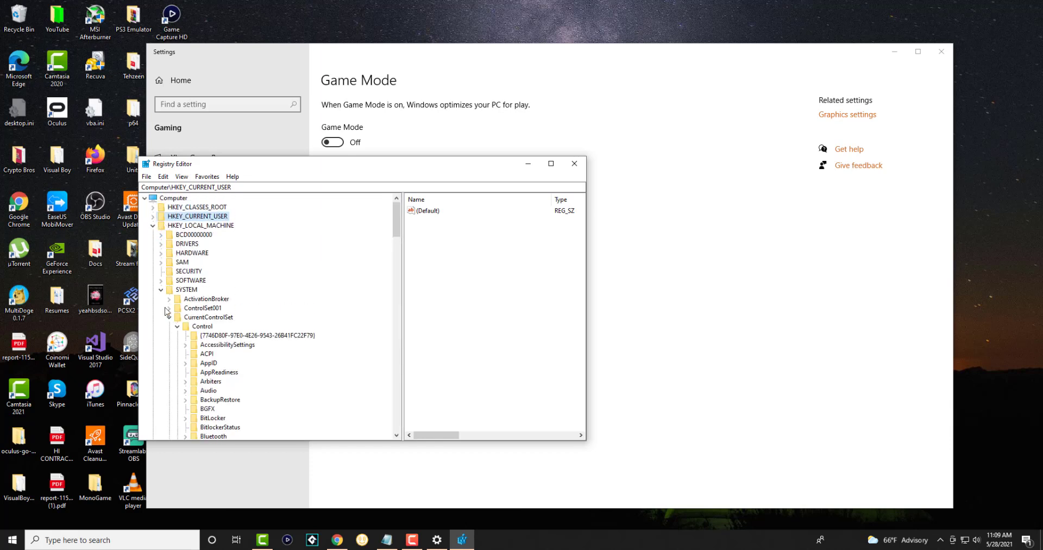
left_click(161, 289)
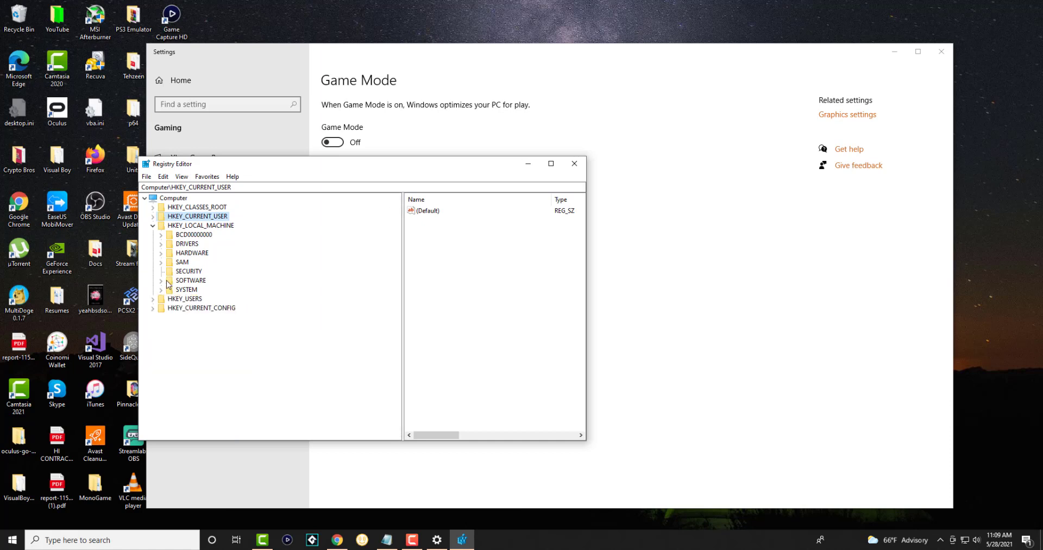
left_click(160, 281)
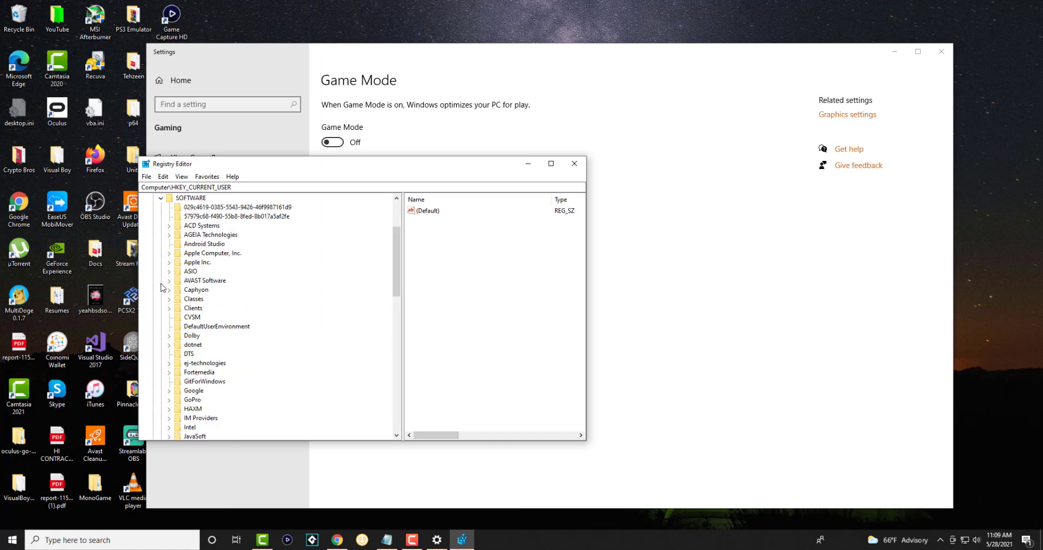
scroll(163, 285, "down", 5)
left_click(206, 346)
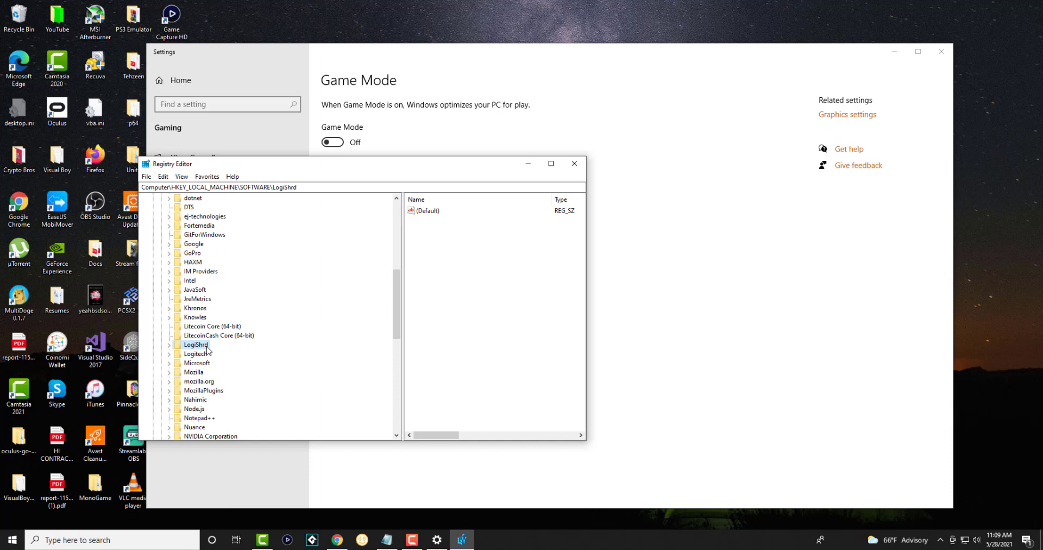
key("Down")
key("Down")
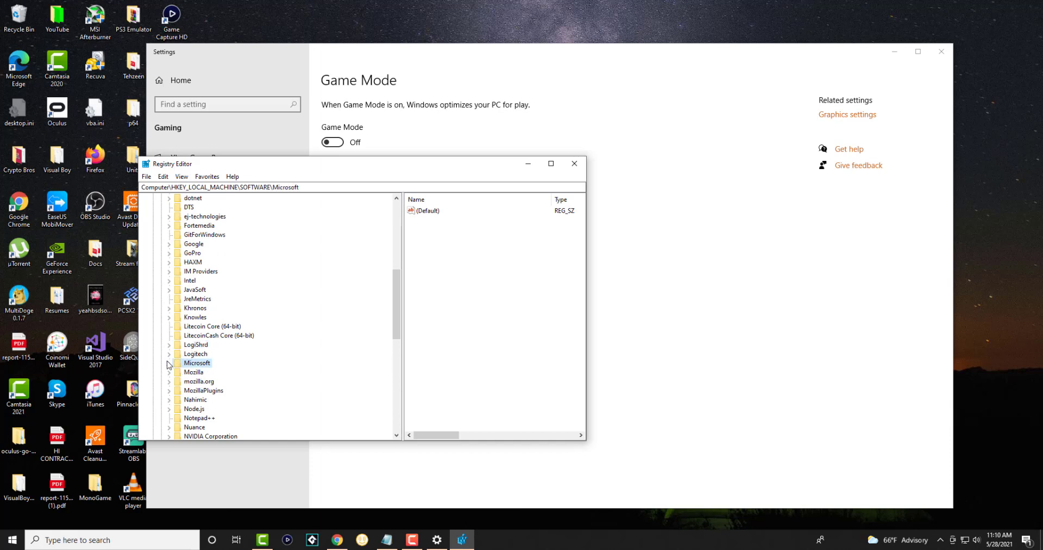
left_click(169, 362)
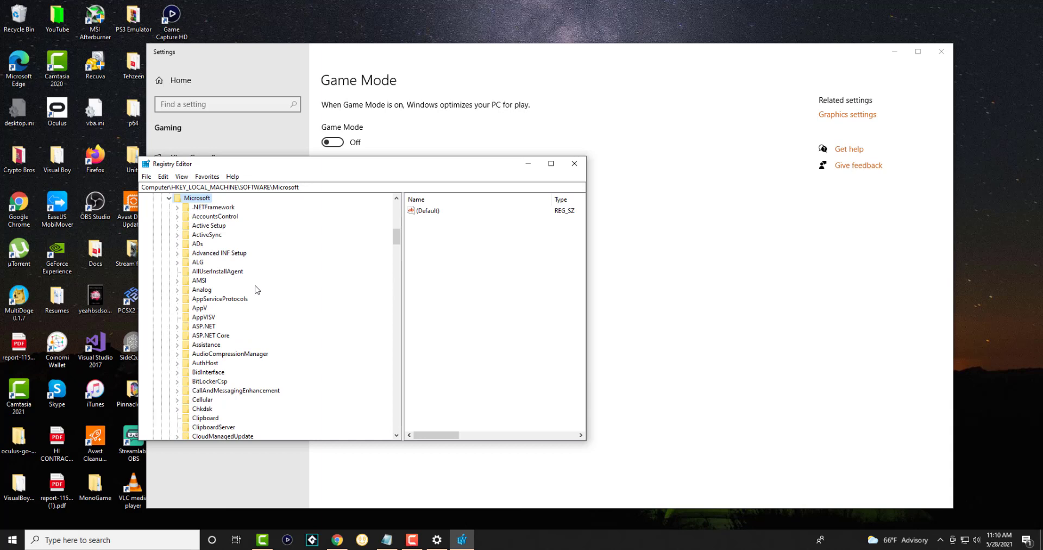
Step: Expand PolicyManager\default under the Microsoft key and select its ApplicationManagement key
key("p")
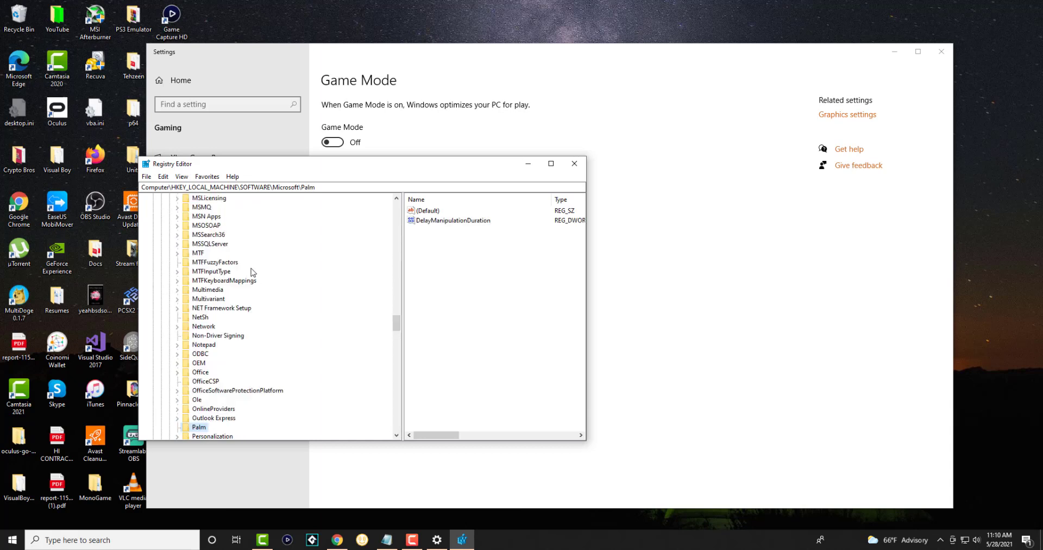
scroll(210, 384, "down", 2)
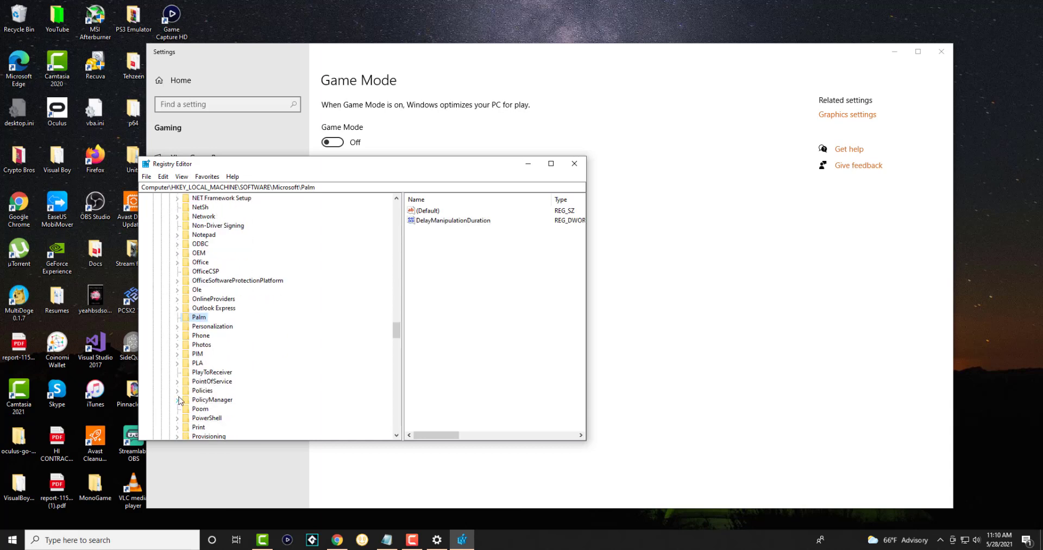
left_click(177, 400)
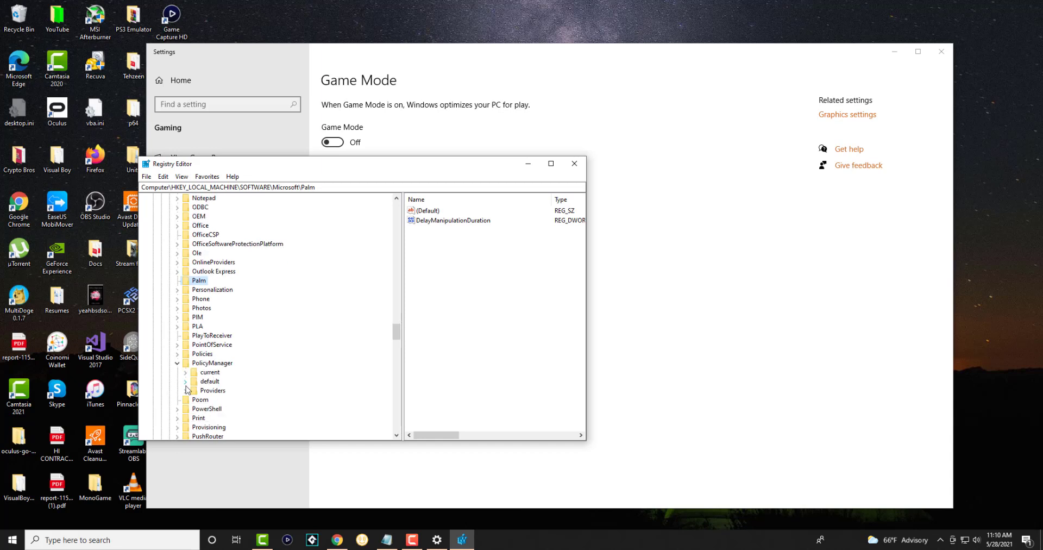
left_click(186, 381)
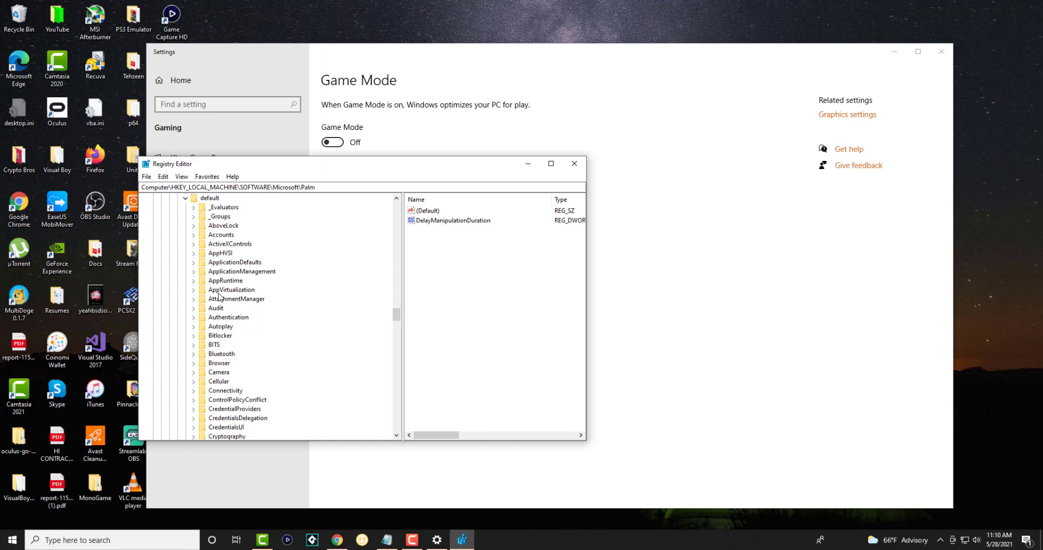
left_click(218, 272)
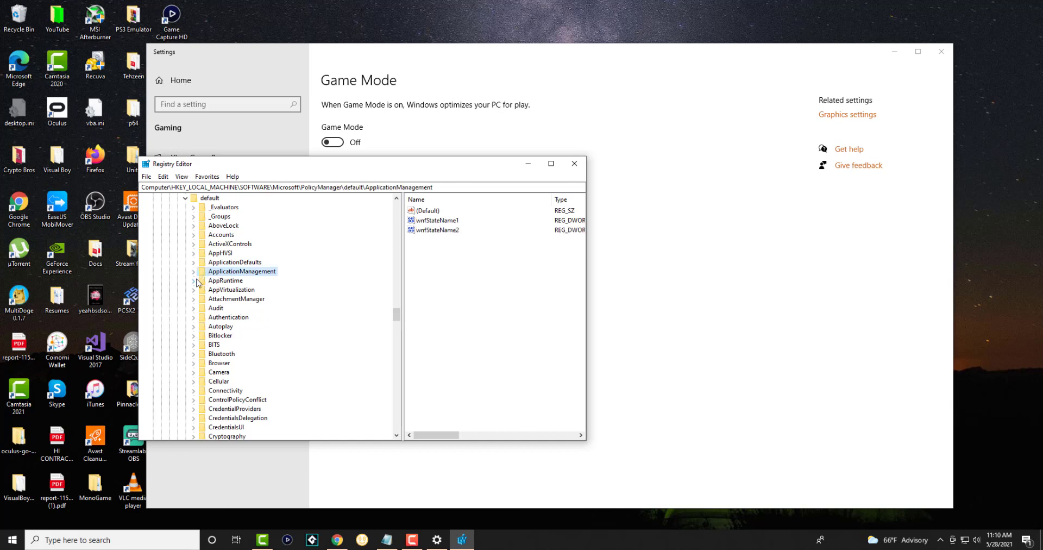
left_click(193, 298)
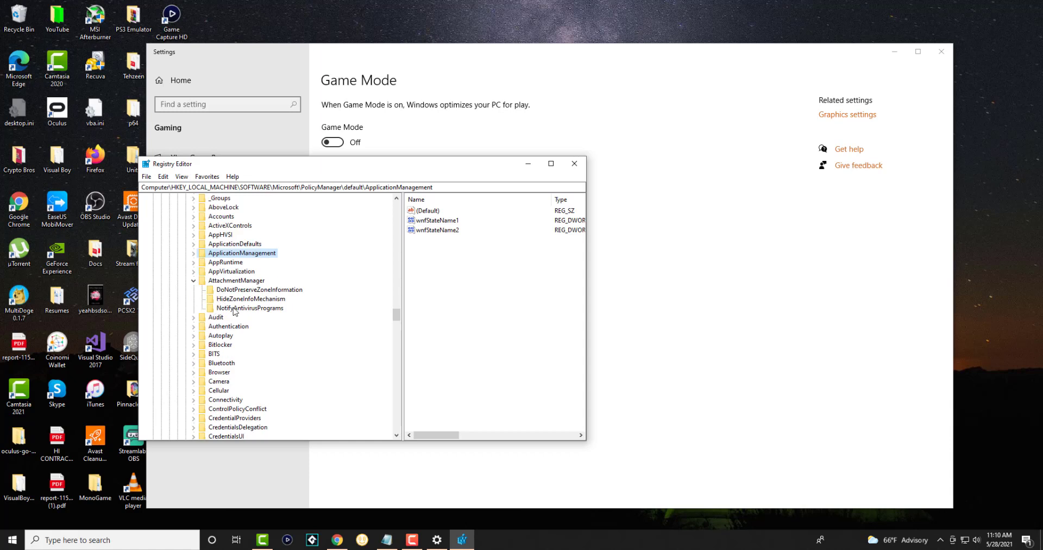
left_click(193, 253)
left_click(193, 254)
left_click(194, 281)
scroll(206, 321, "down", 6)
scroll(206, 321, "up", 7)
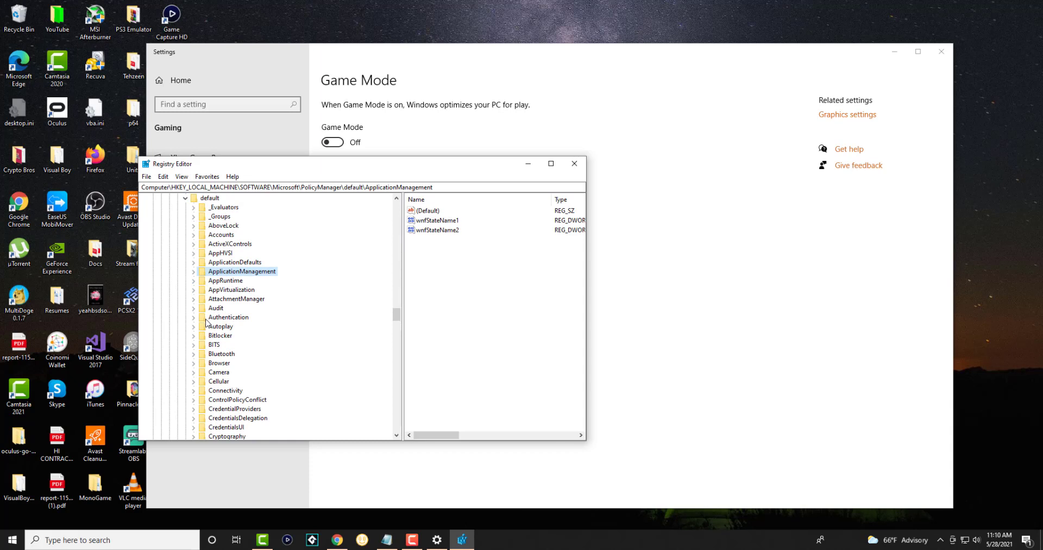
scroll(206, 304, "up", 1)
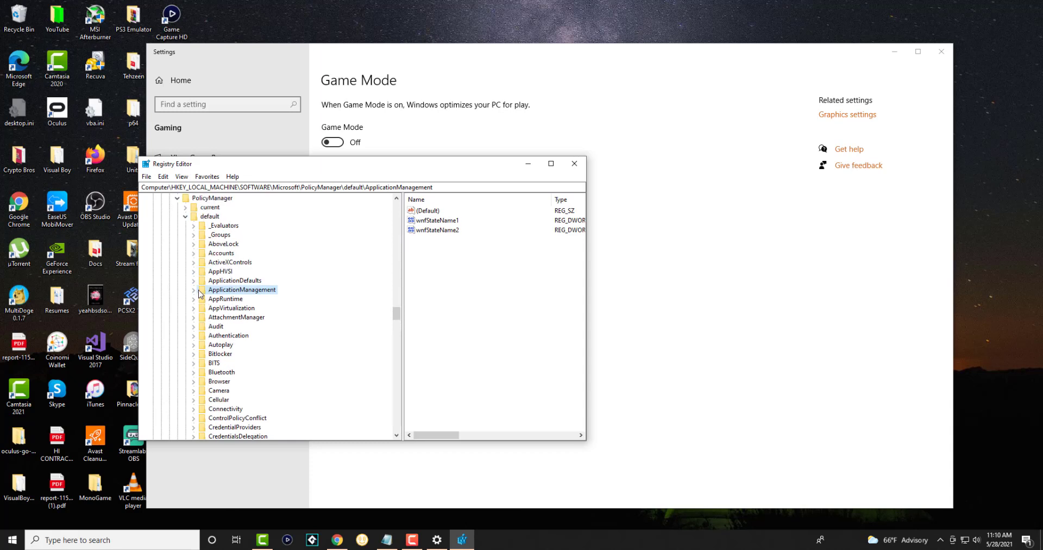
Step: Open the AllowGameDVR key under ApplicationManagement and check the data of its "value" entry without changing it
left_click(194, 289)
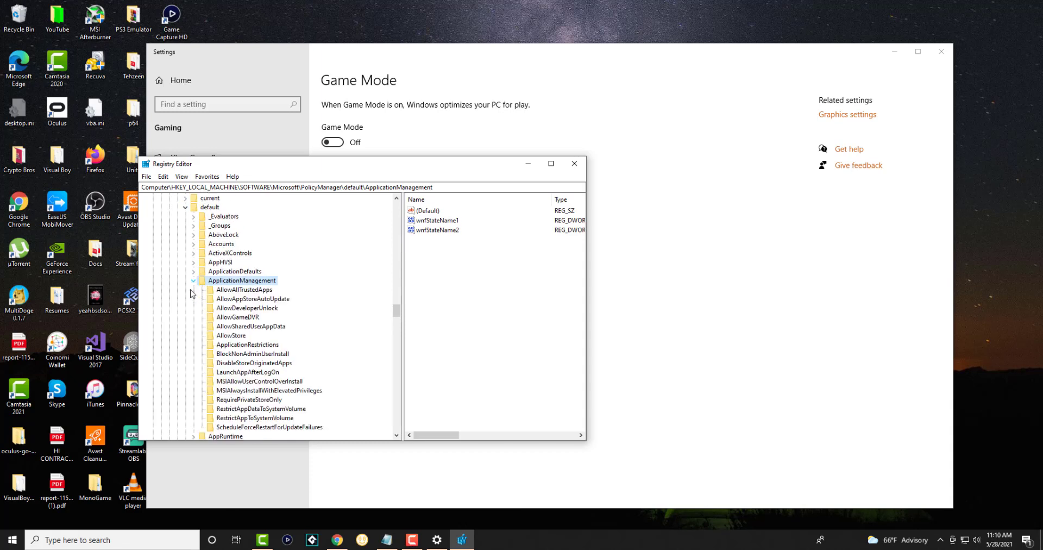
left_click(260, 382)
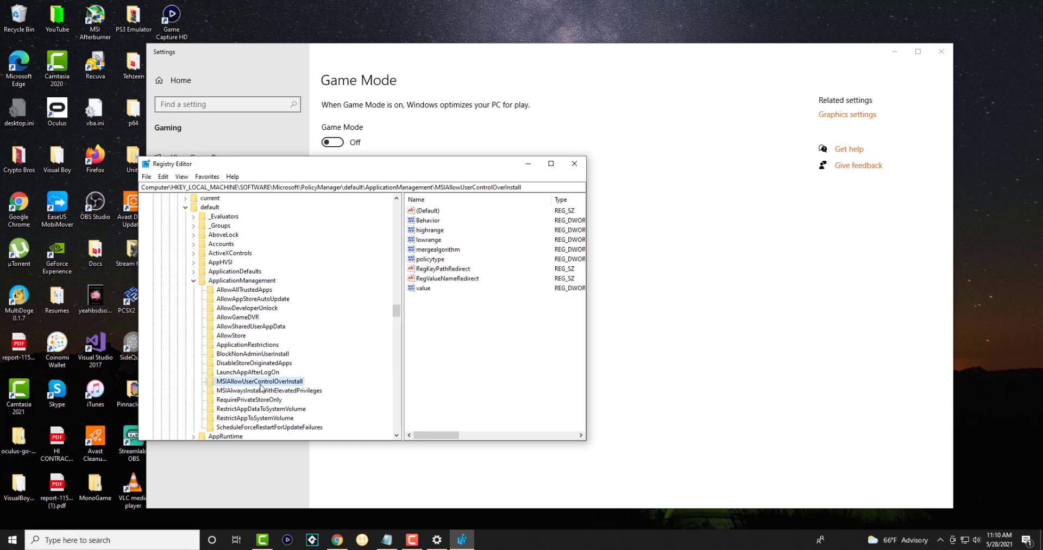
left_click(213, 318)
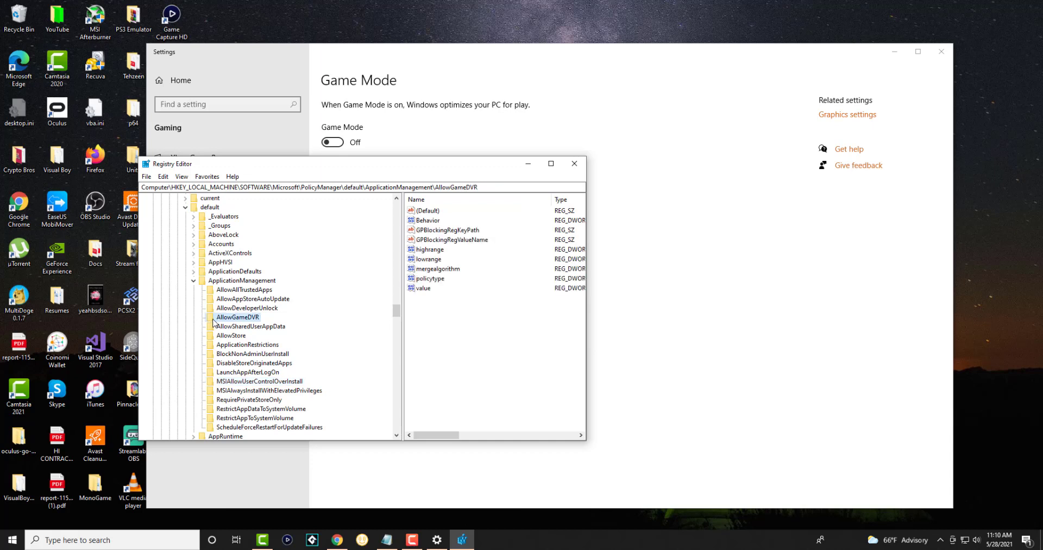
double_click(421, 288)
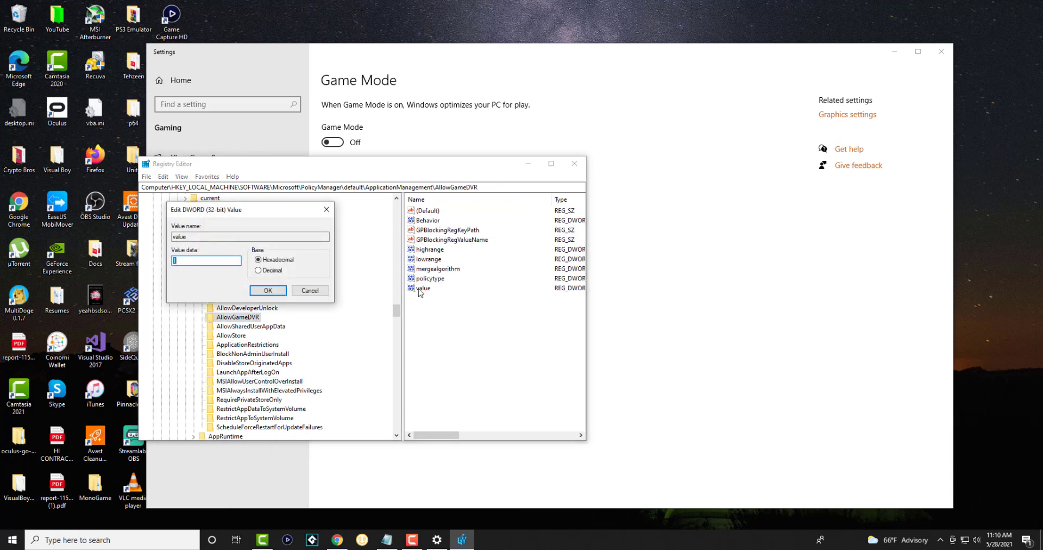
left_click(306, 292)
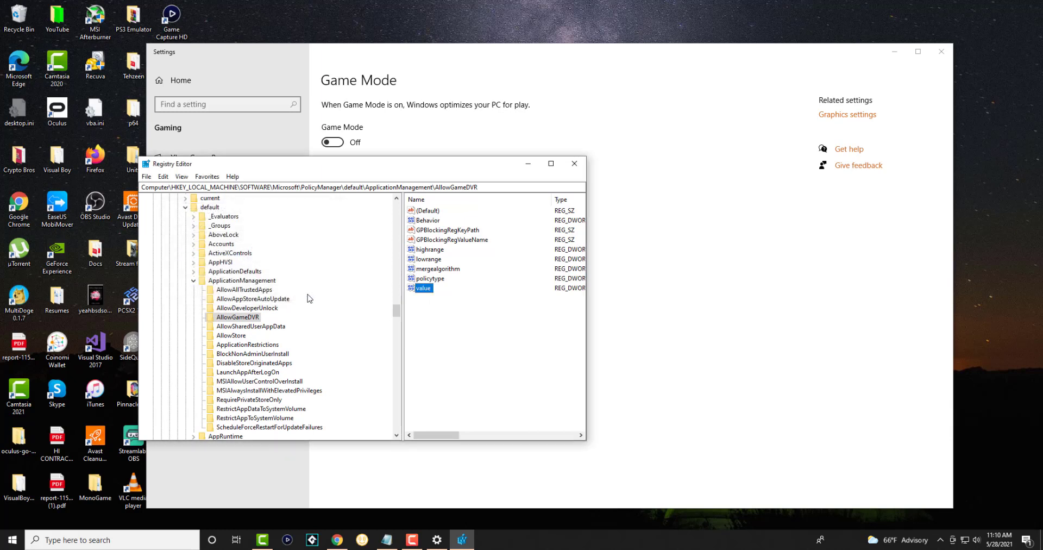